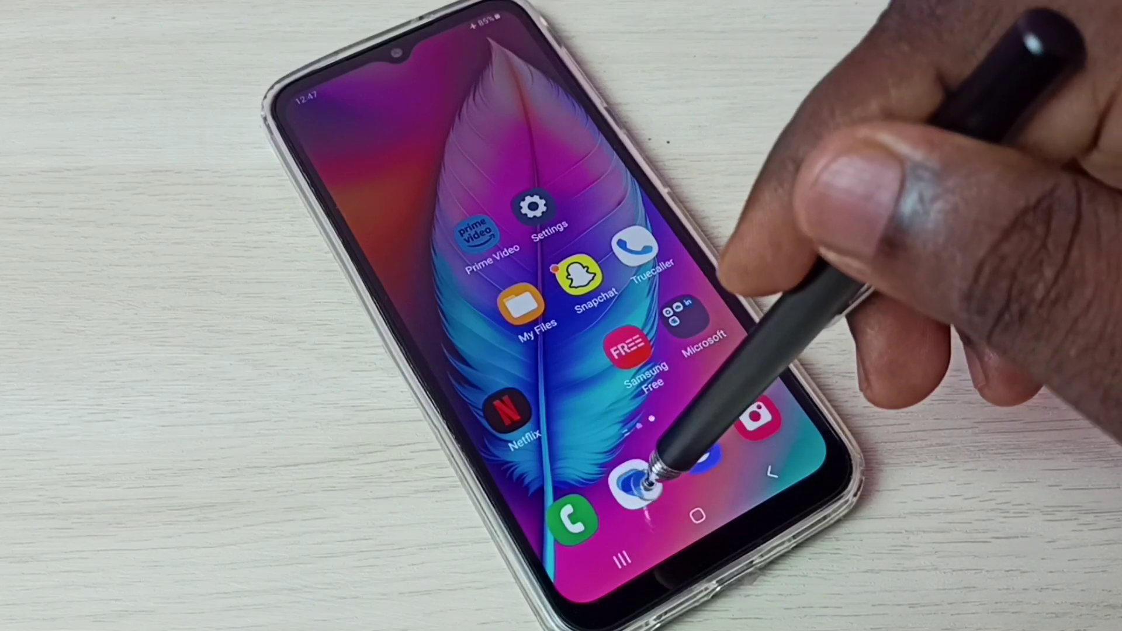
Open Messages and its message search so the English (India) keyboard appears.
{"action": "left_click", "coordinate": [638, 477]}
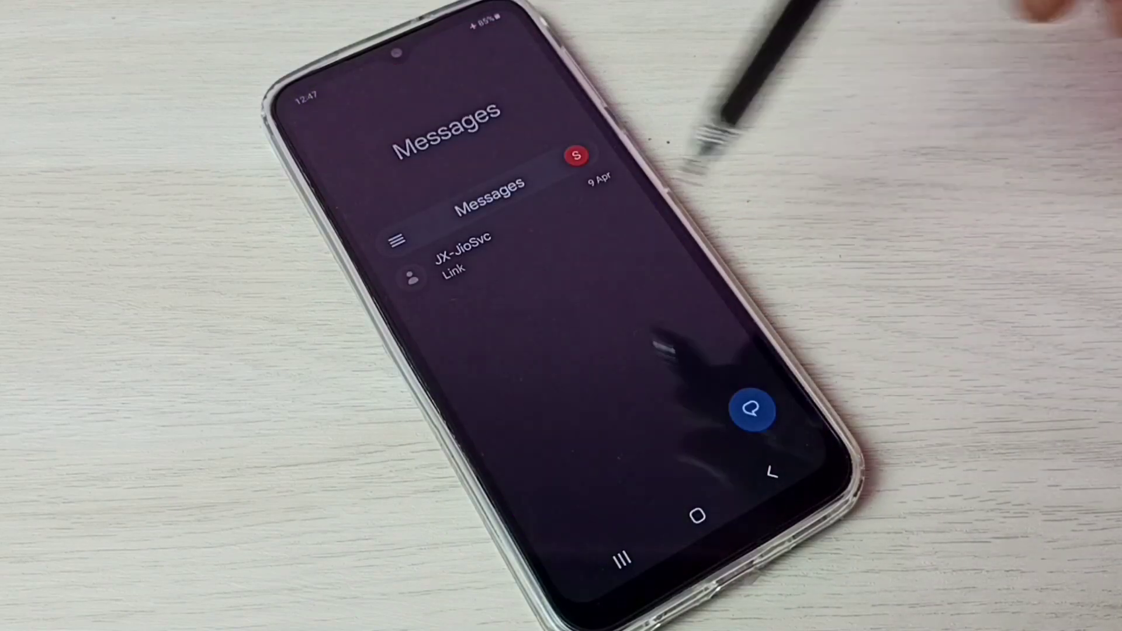
{"action": "left_click", "coordinate": [515, 163]}
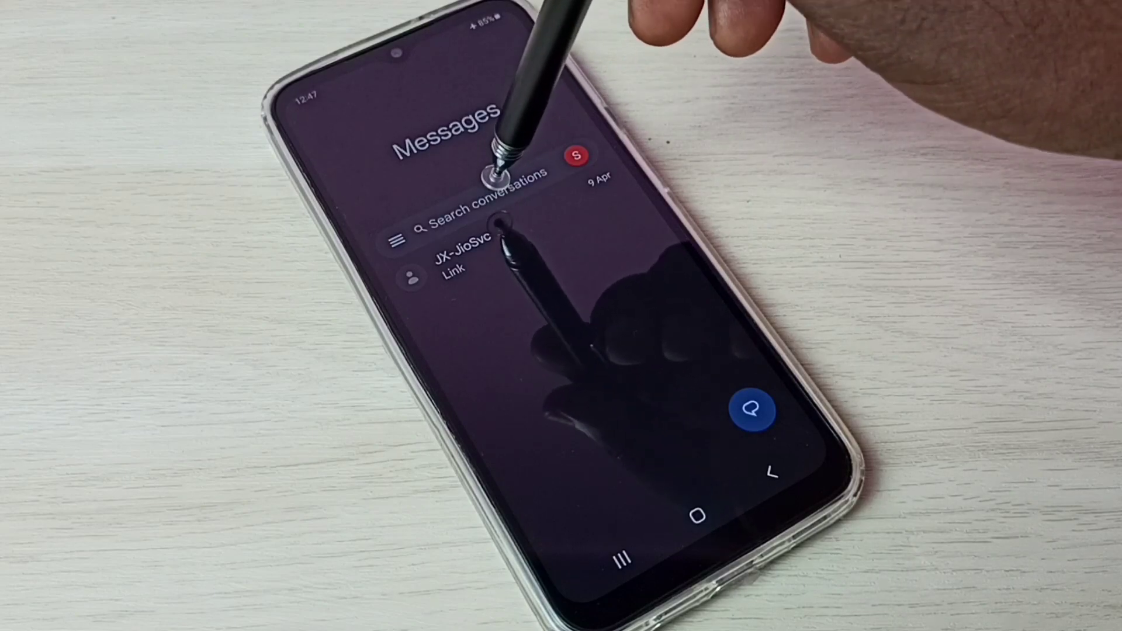
{"action": "left_click", "coordinate": [501, 184]}
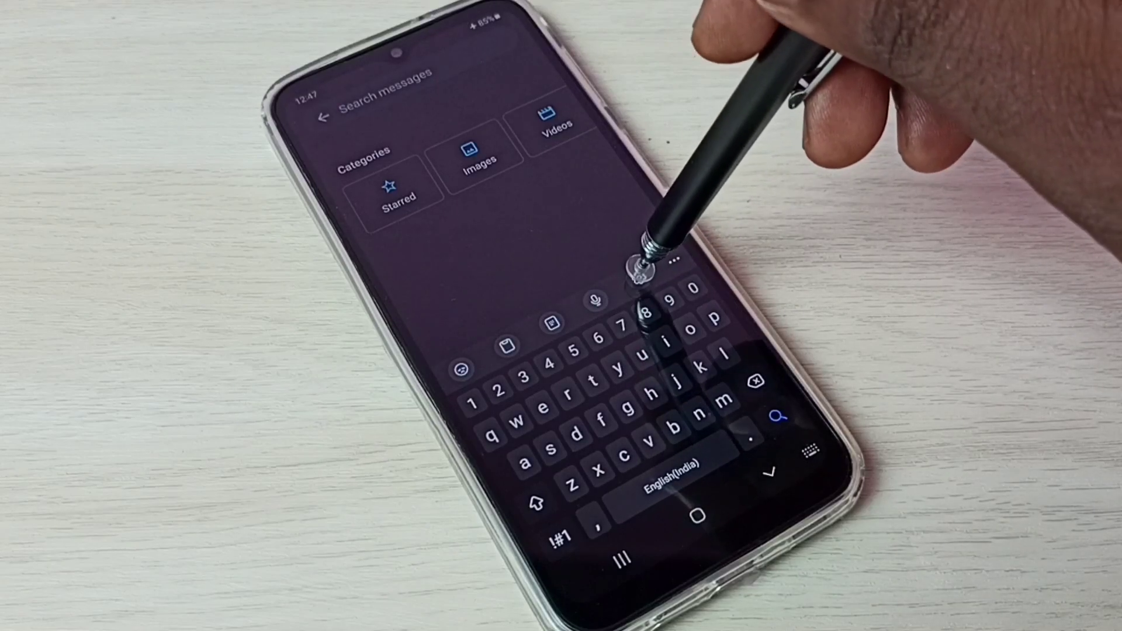
Enable Hindi and Kannada in Manage input languages, then return to keyboard settings.
{"action": "left_click", "coordinate": [640, 268]}
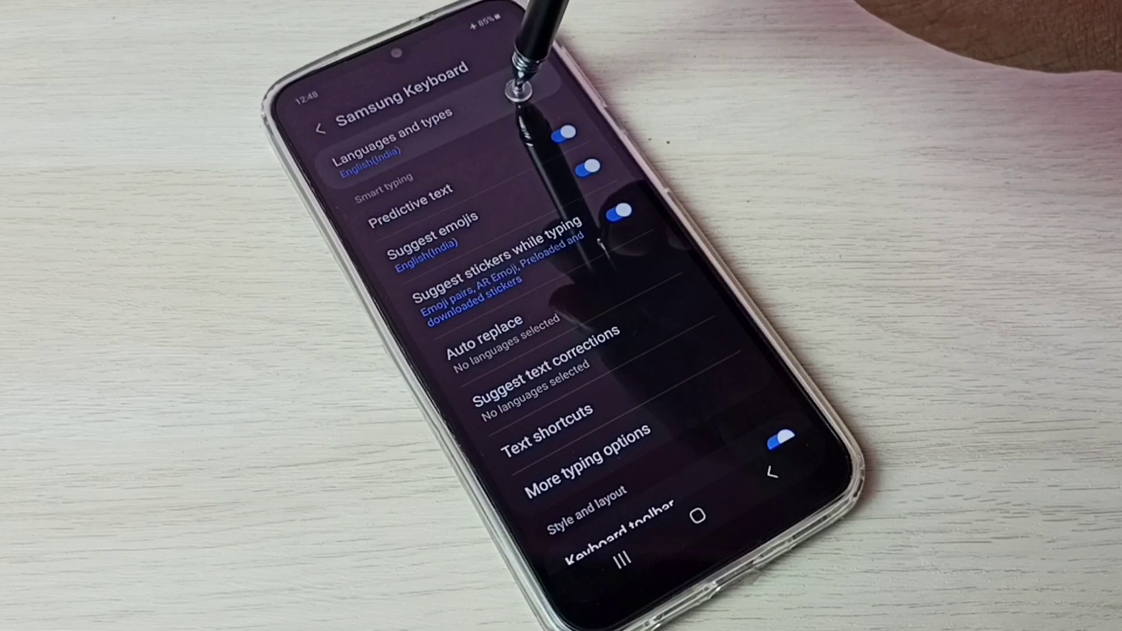
{"action": "left_click", "coordinate": [513, 96]}
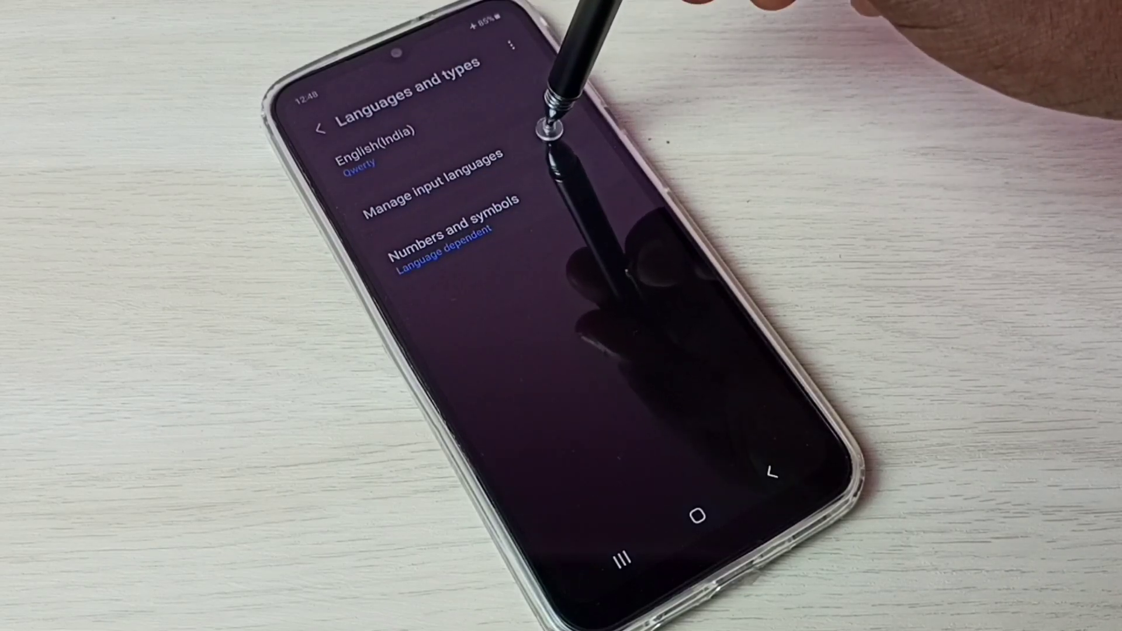
{"action": "left_click", "coordinate": [553, 127]}
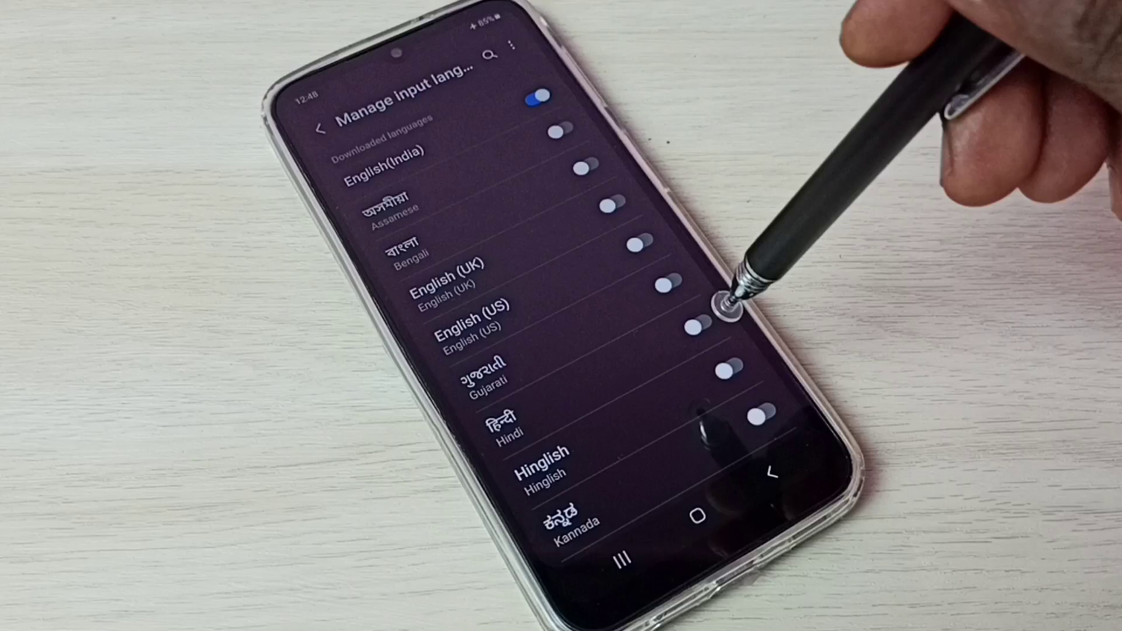
{"action": "left_click", "coordinate": [698, 326]}
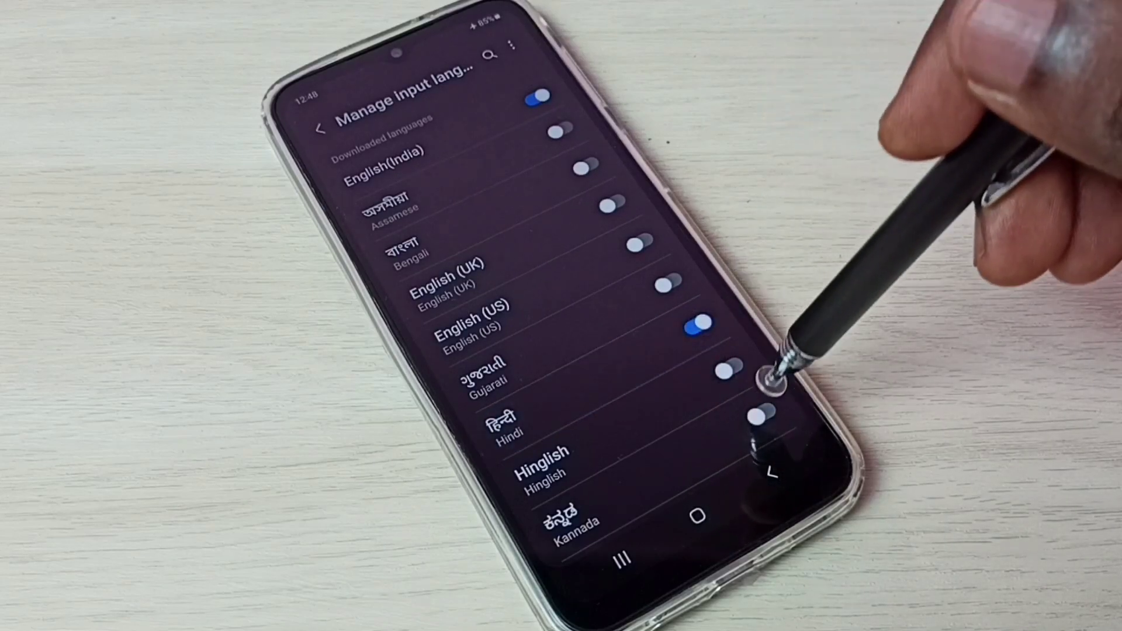
{"action": "left_click", "coordinate": [759, 415]}
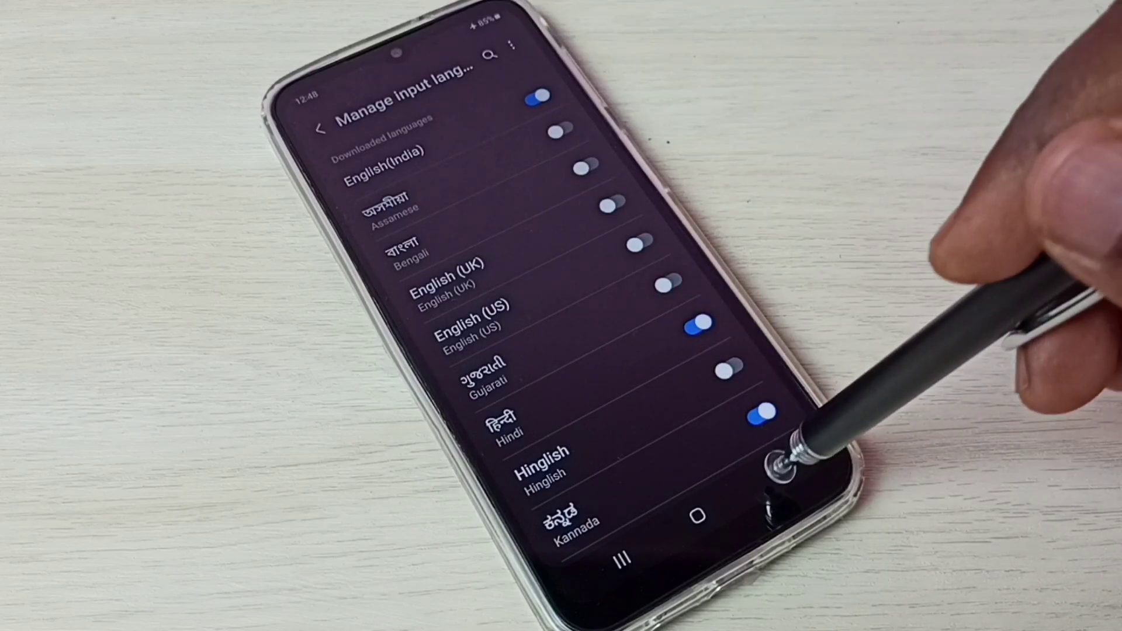
{"action": "left_click", "coordinate": [773, 472]}
{"action": "left_click", "coordinate": [774, 471]}
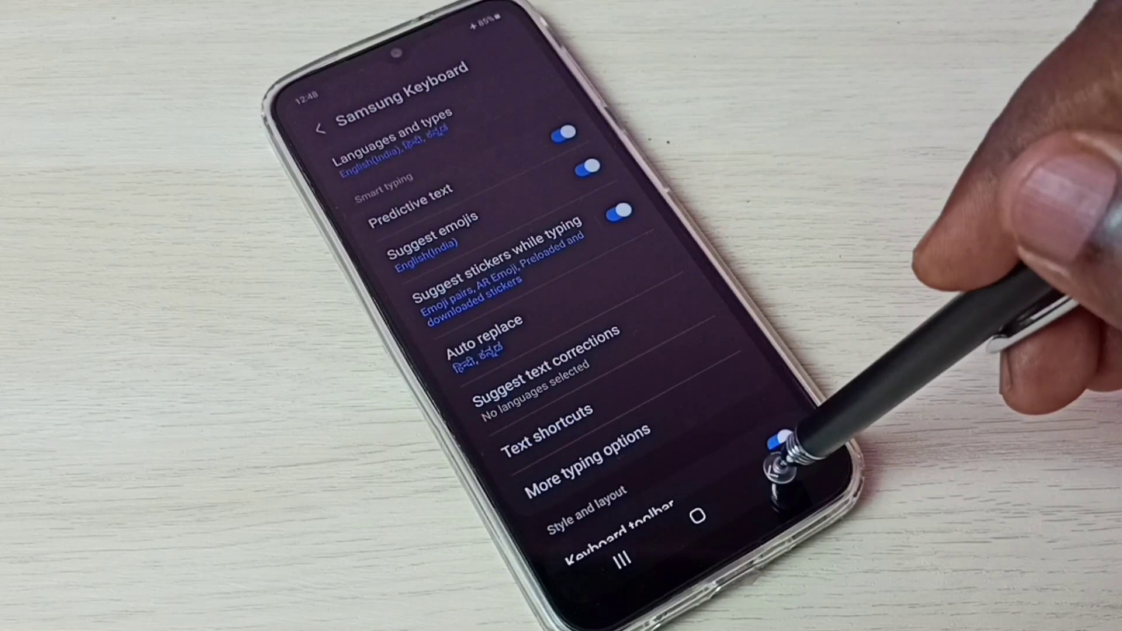
Cycle the language key through Hindi, Kannada and English, then pick Hindi from the popup.
{"action": "left_click", "coordinate": [773, 472]}
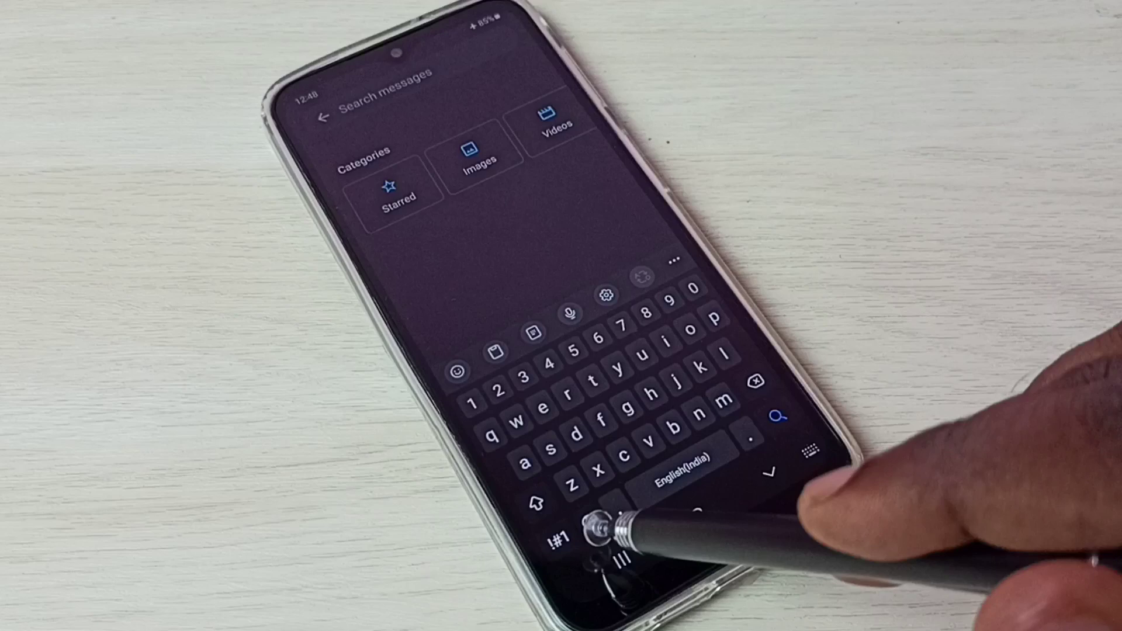
{"action": "left_click", "coordinate": [589, 528]}
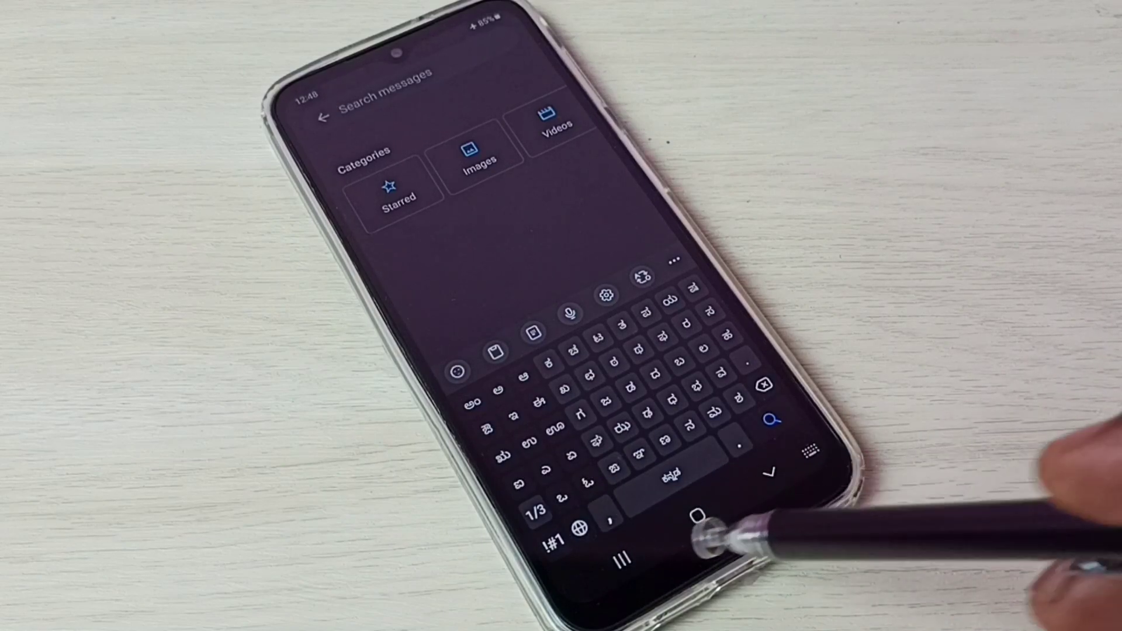
{"action": "left_click", "coordinate": [580, 527]}
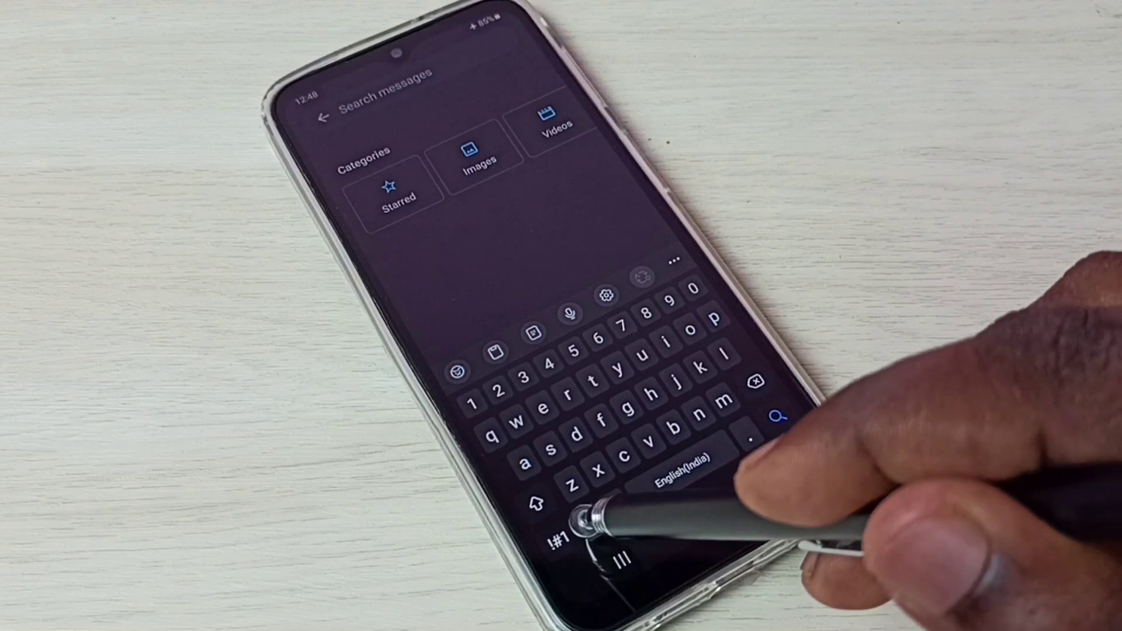
{"action": "left_click", "coordinate": [597, 521]}
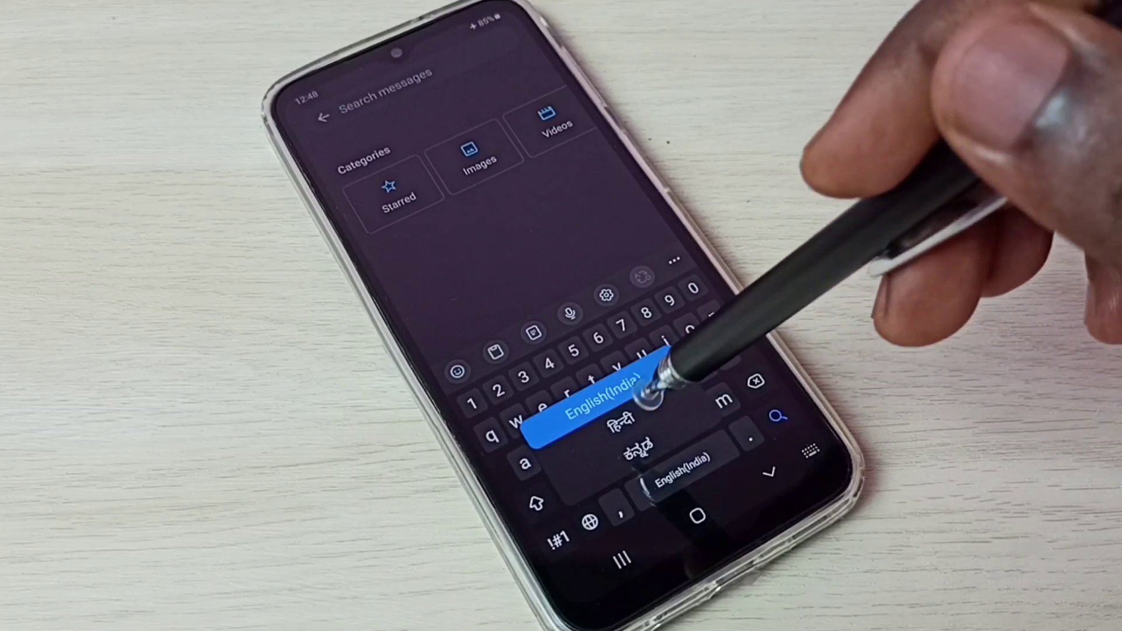
{"action": "left_click_drag", "start_coordinate": [653, 399], "coordinate": [621, 424]}
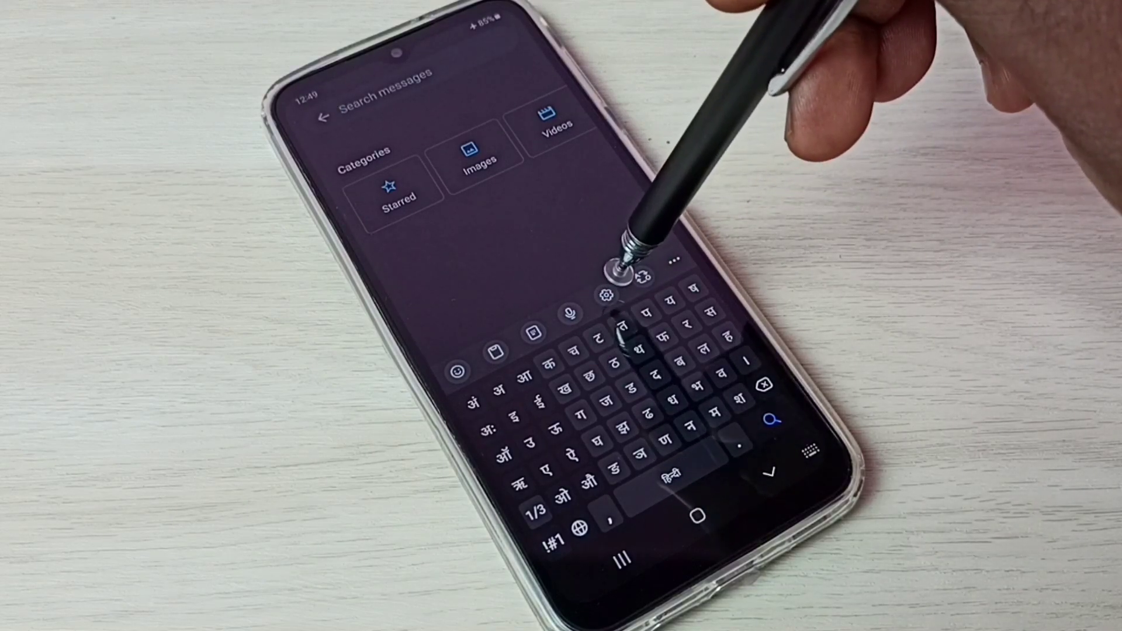
Switch off Hindi and Kannada in Manage input languages and leave the language list.
{"action": "left_click", "coordinate": [605, 295]}
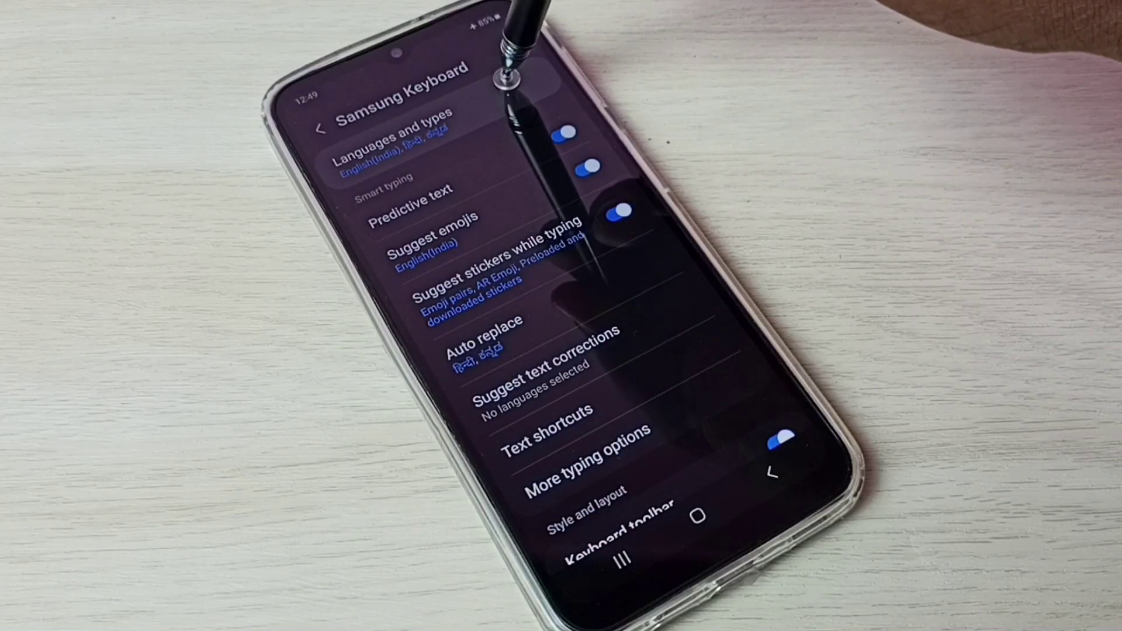
{"action": "left_click", "coordinate": [507, 83]}
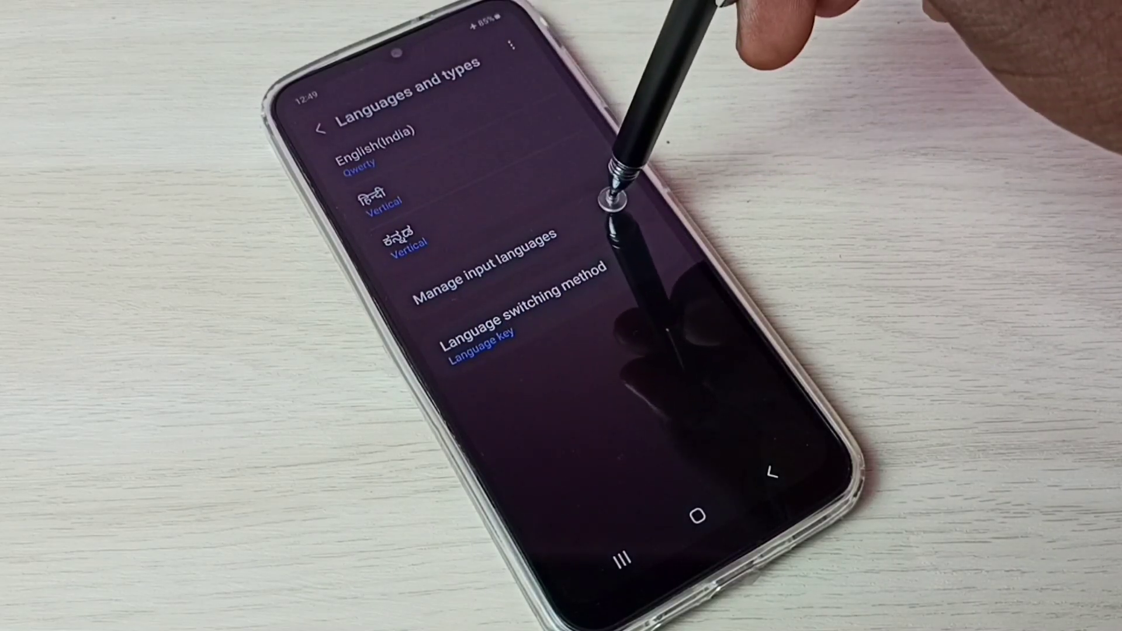
{"action": "left_click", "coordinate": [614, 200]}
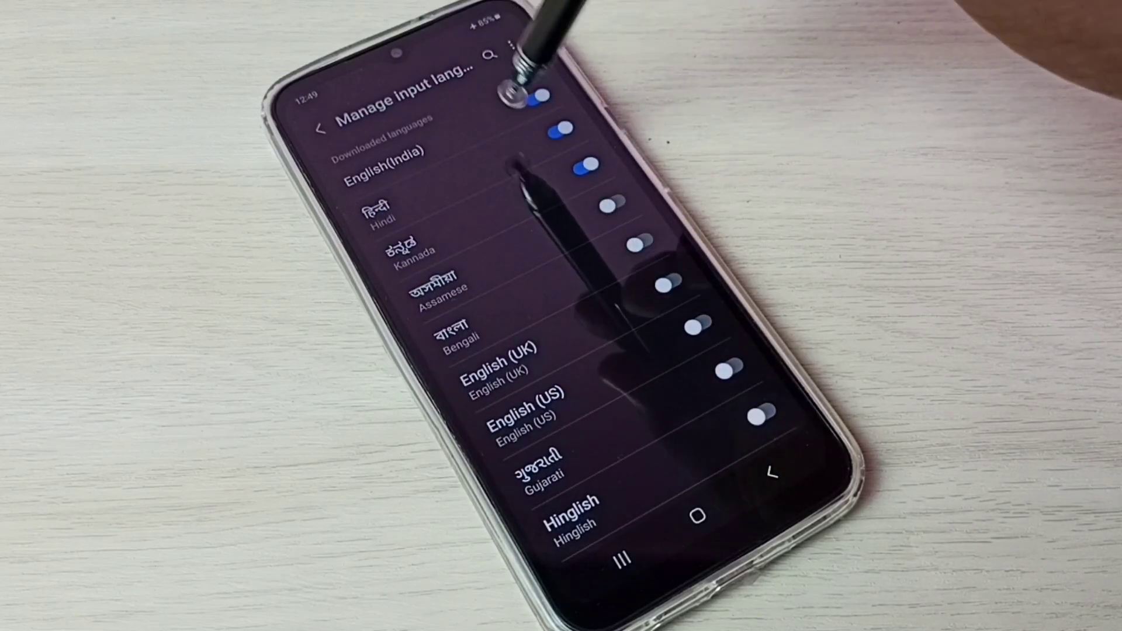
{"action": "left_click", "coordinate": [582, 167]}
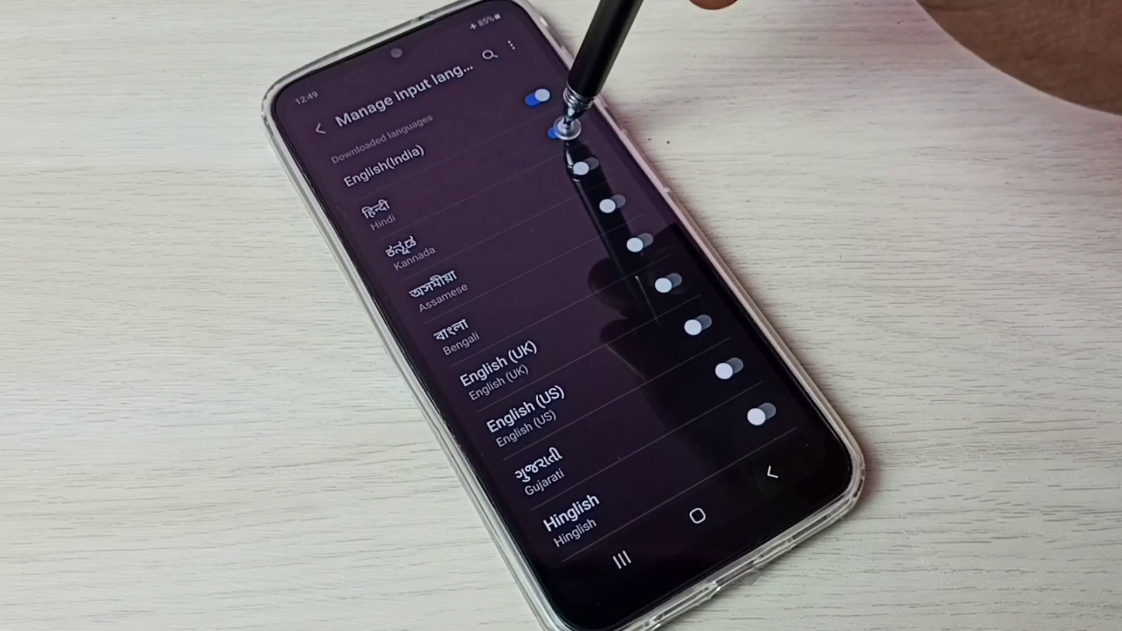
{"action": "left_click", "coordinate": [558, 130]}
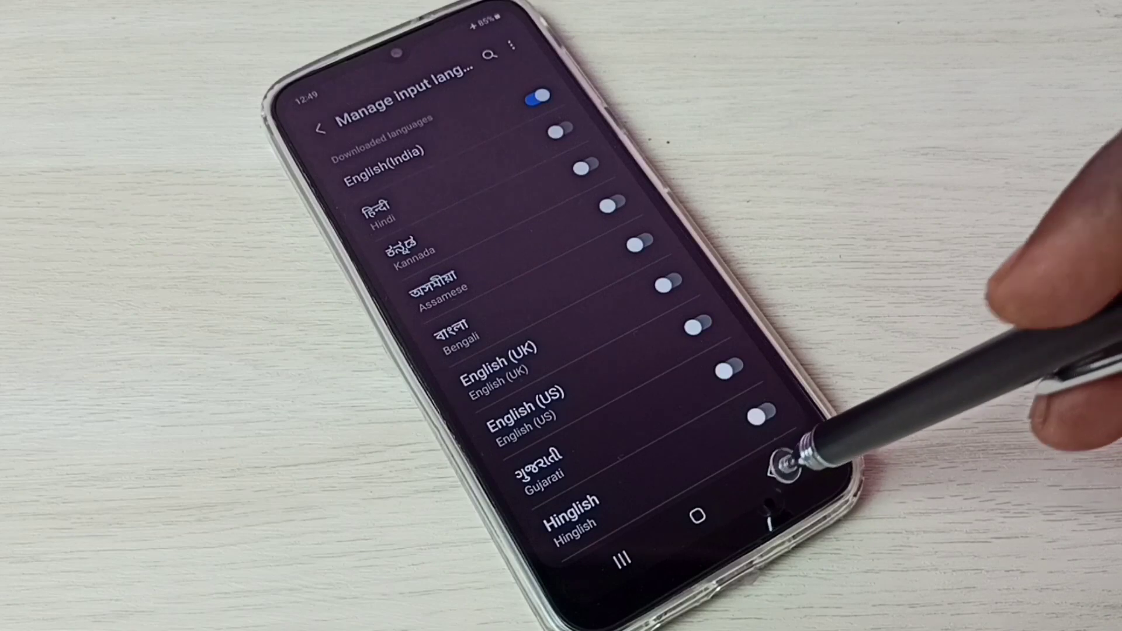
{"action": "left_click", "coordinate": [780, 467]}
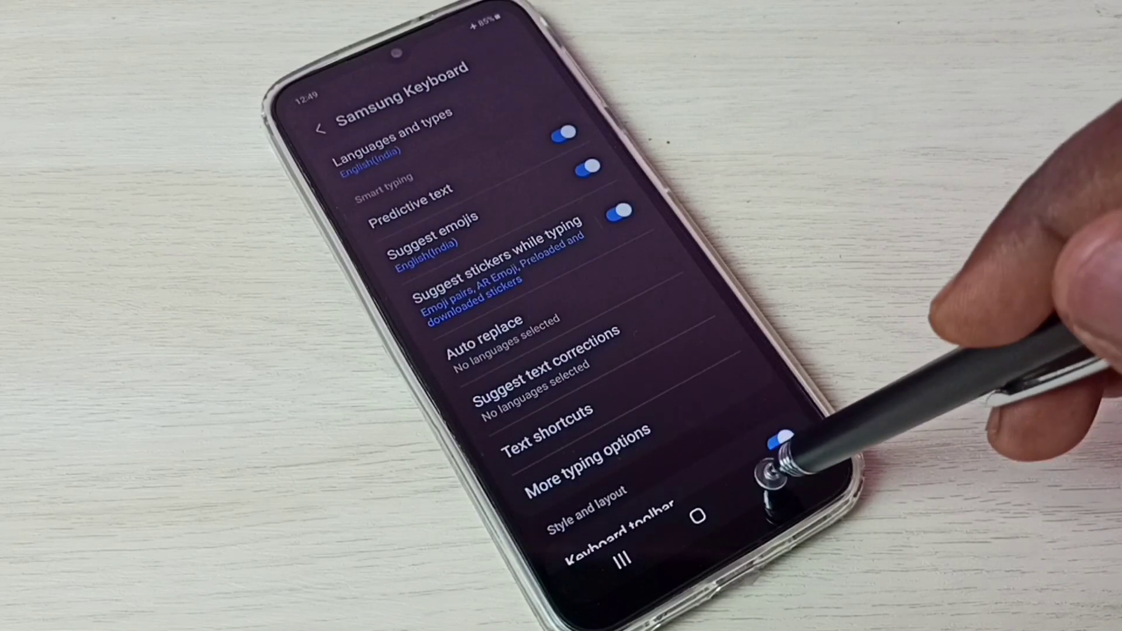
Leave keyboard settings for message search, now showing only the English (India) keyboard.
{"action": "left_click", "coordinate": [771, 470]}
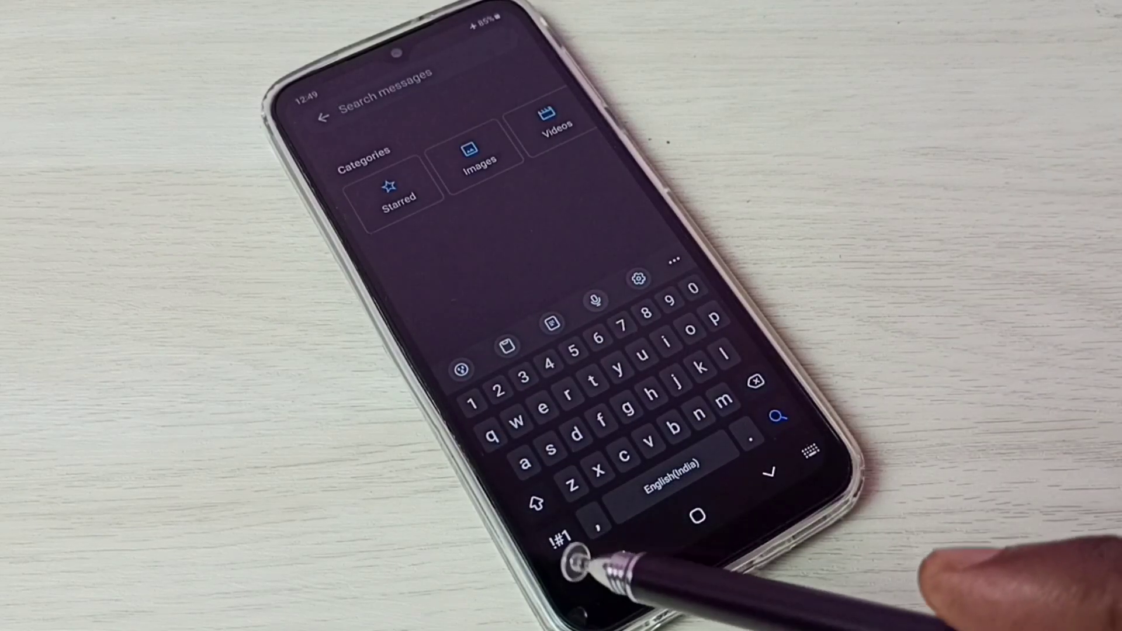